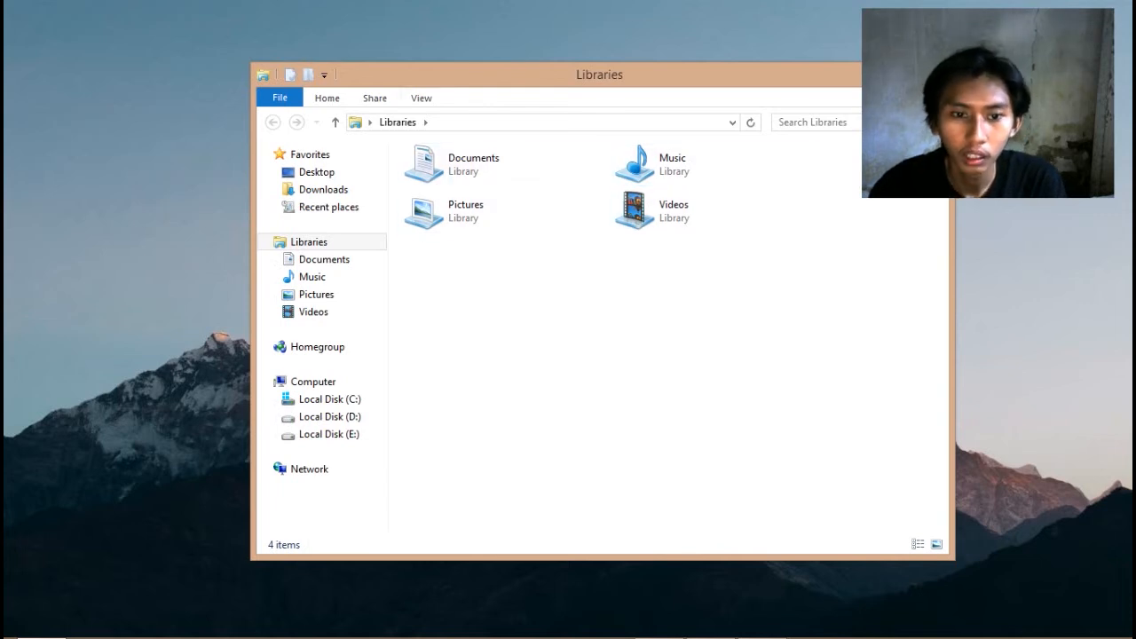
Open this computer's System properties and view its computer name and WORKGROUP workgroup setting
right_click(324, 381)
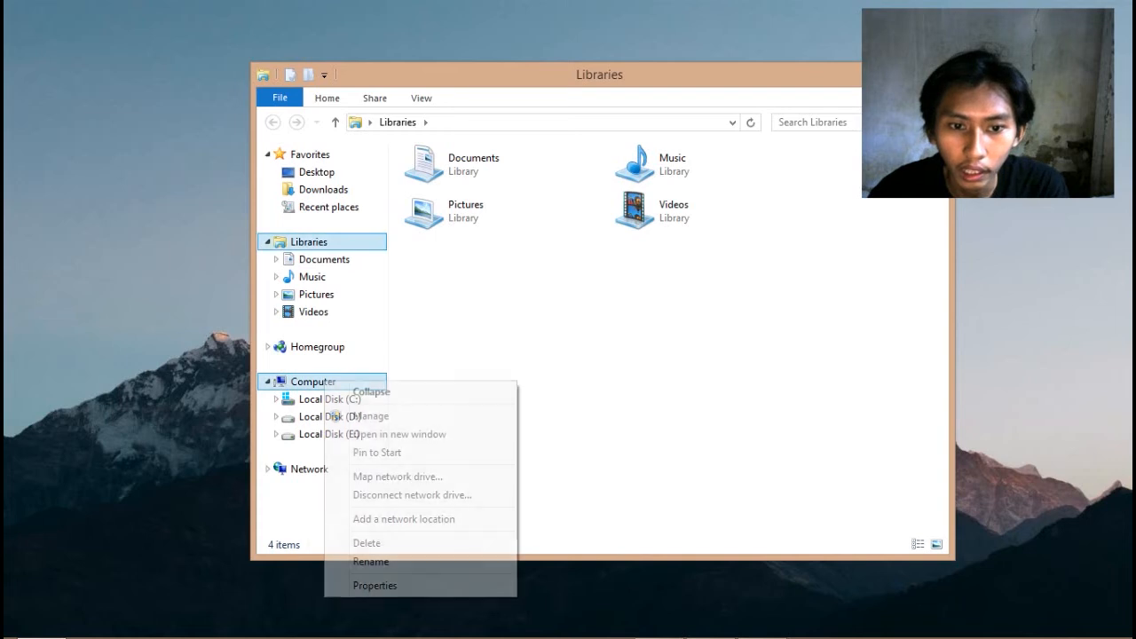
left_click(375, 586)
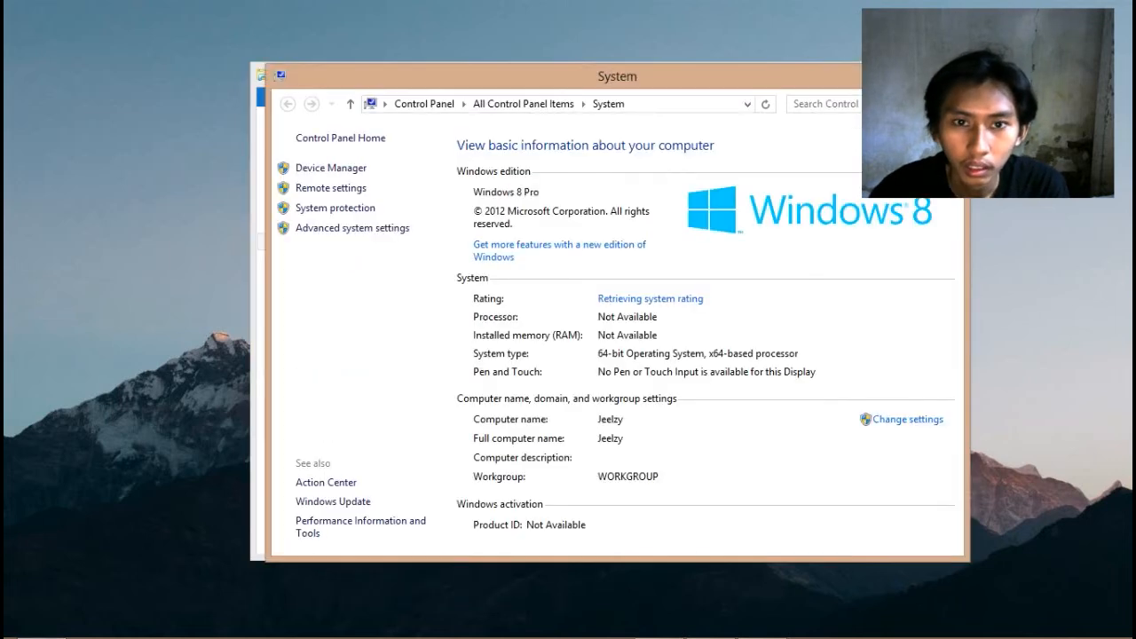
left_click_drag(621, 77, 563, 71)
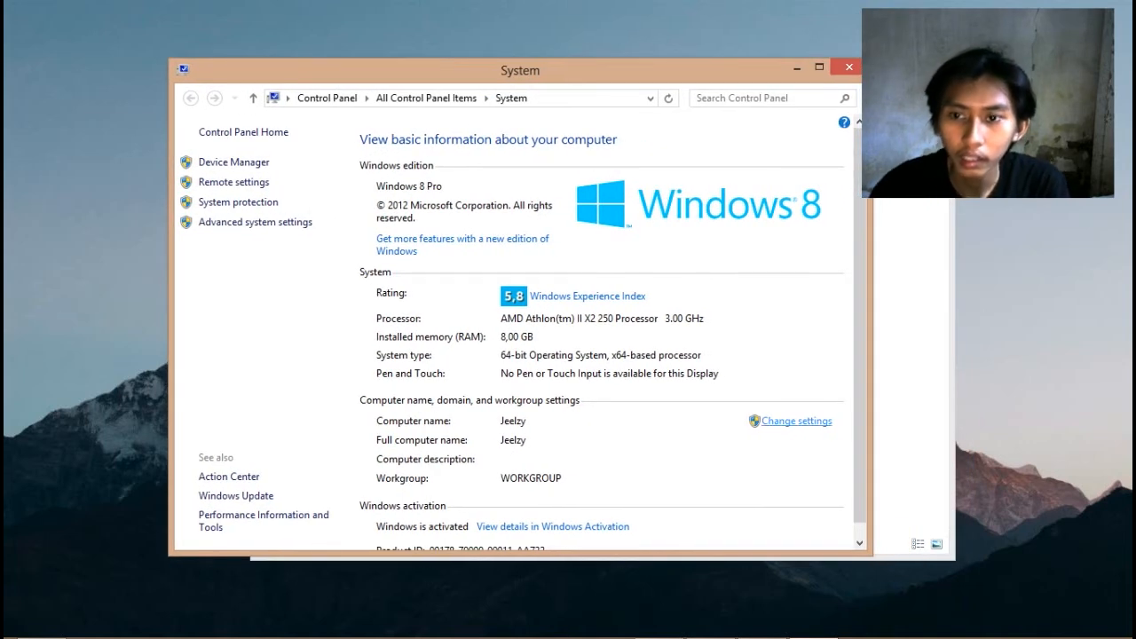
left_click(796, 420)
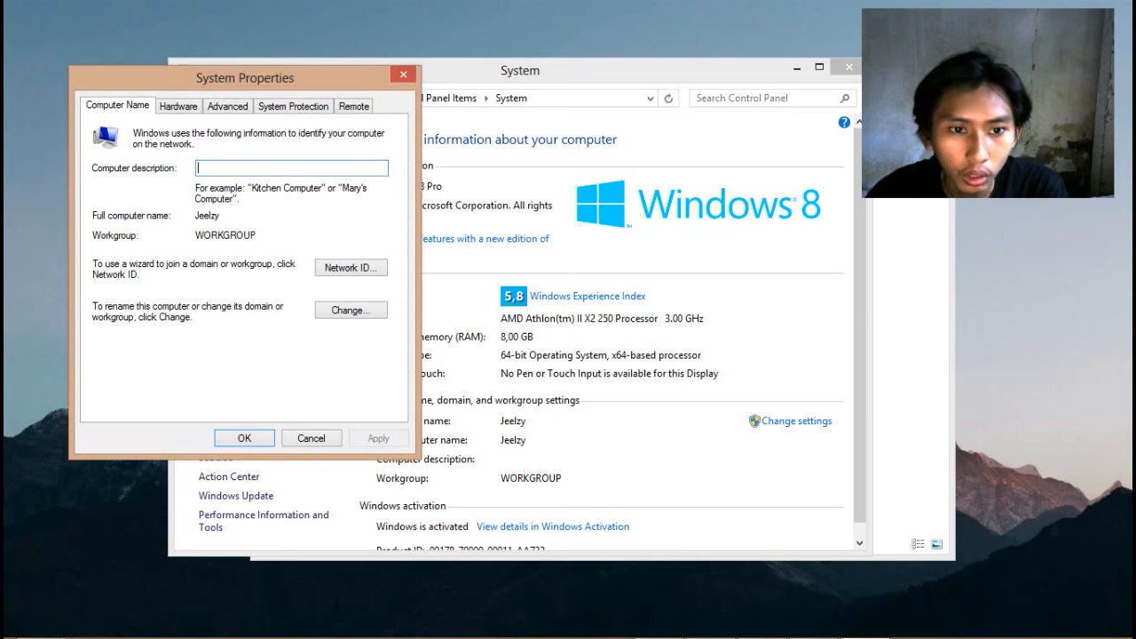
left_click(350, 310)
mouse_move(169, 357)
left_mouse_down()
mouse_move(117, 358)
mouse_move(182, 358)
left_mouse_up()
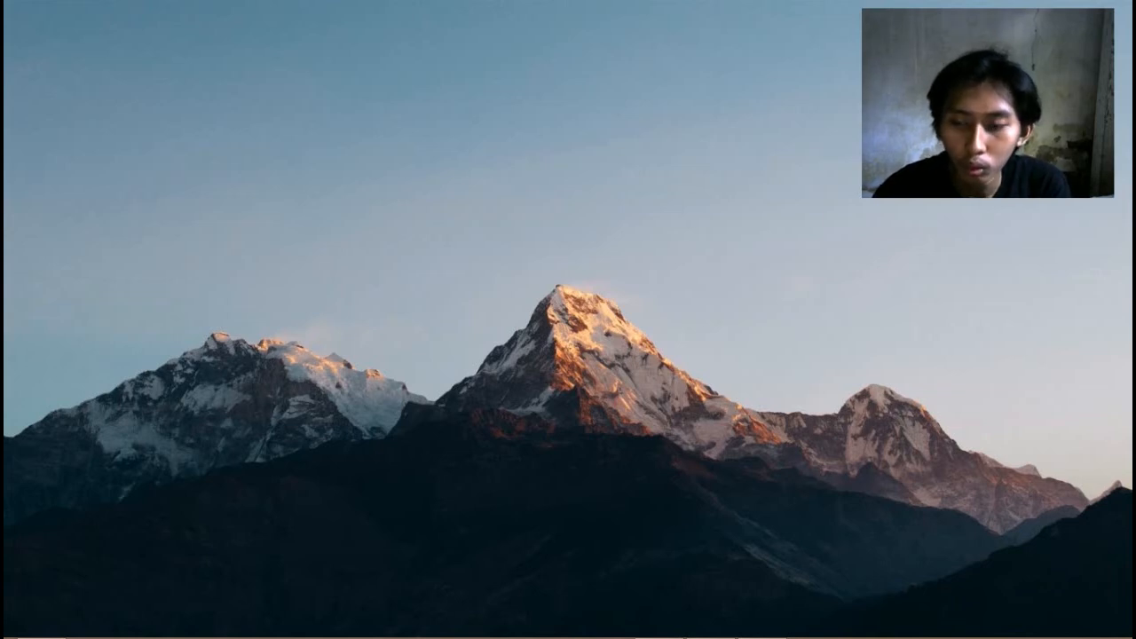
Open Control Panel from the Settings charm and go to HomeGroup and sharing options
mouse_move(1131, 635)
left_click(1097, 487)
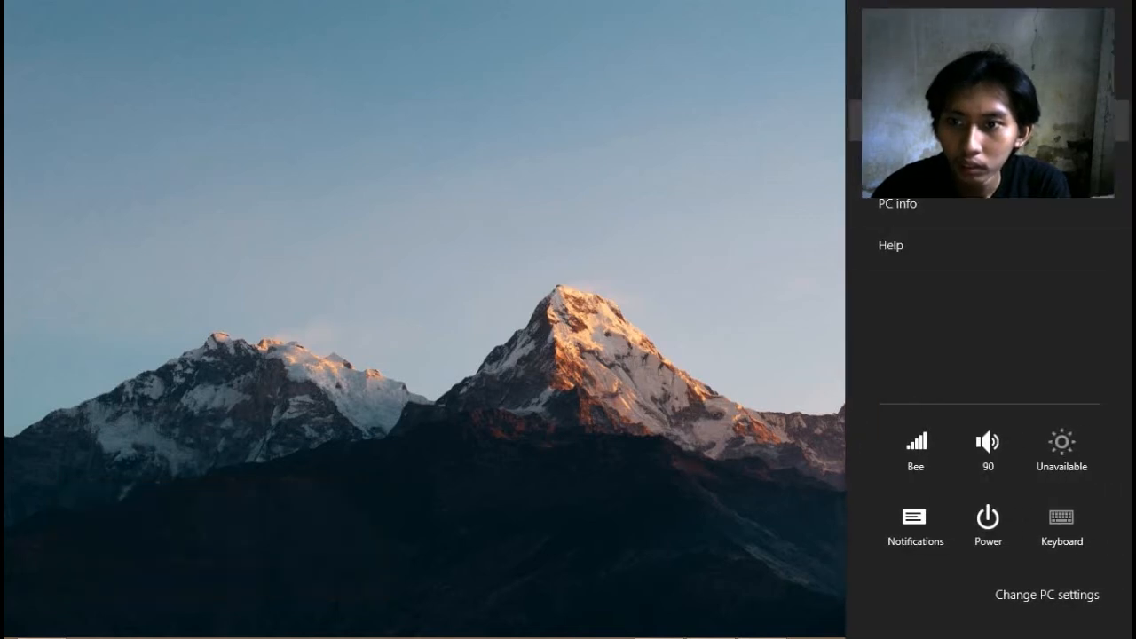
left_click(914, 120)
left_click(327, 98)
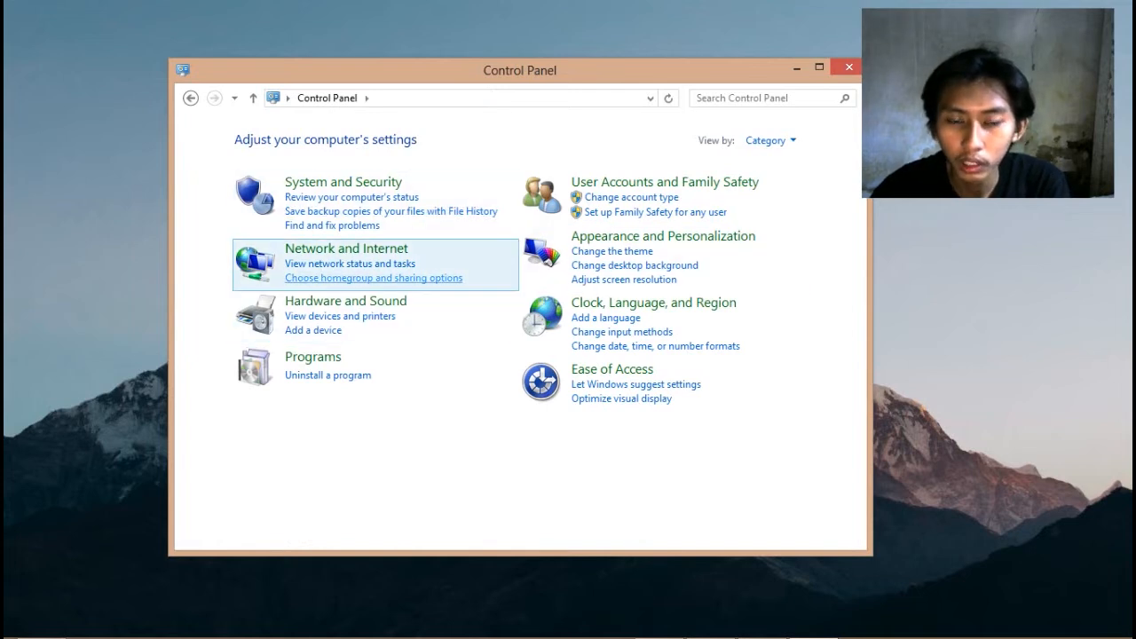
left_click(374, 278)
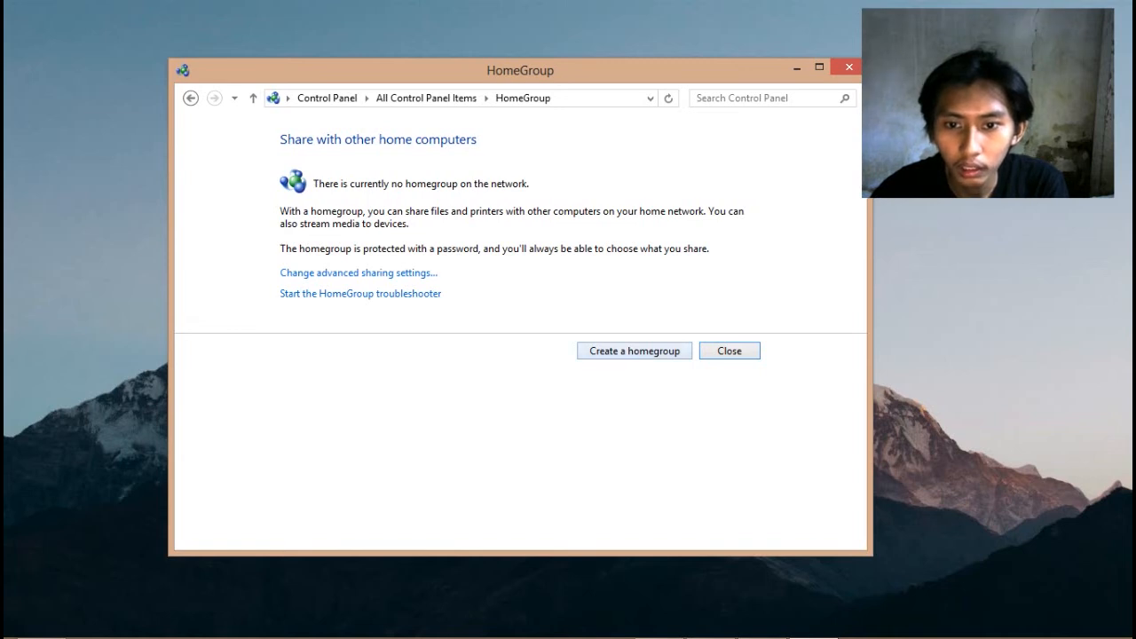
Start a new homegroup sharing Pictures, Videos, Music and Printers & Devices, but not Documents
left_click(635, 351)
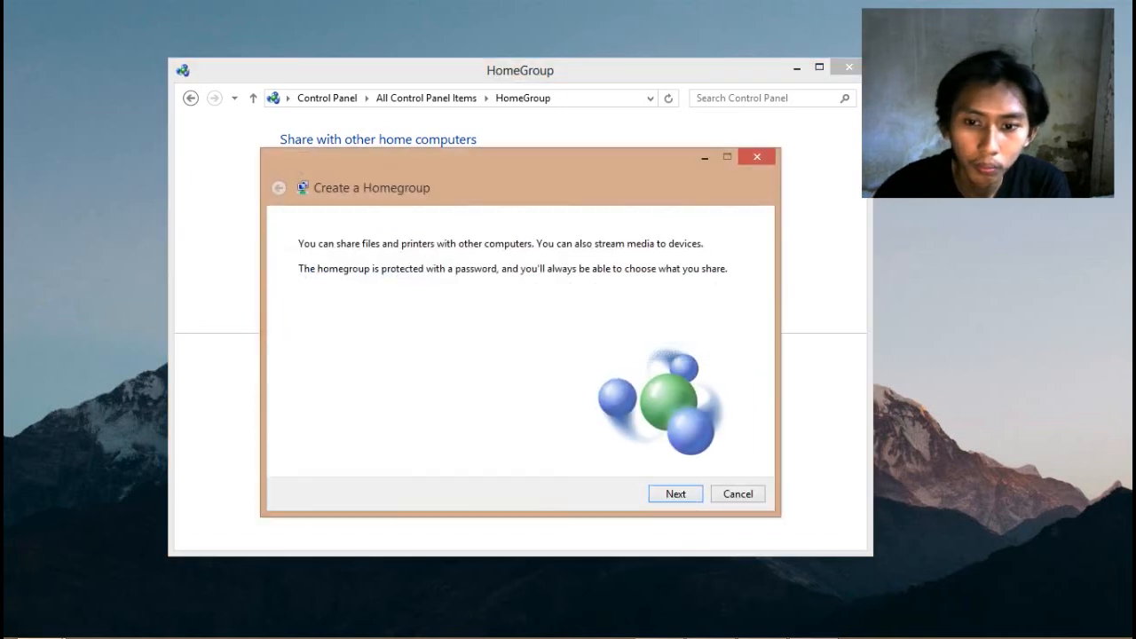
left_click(675, 495)
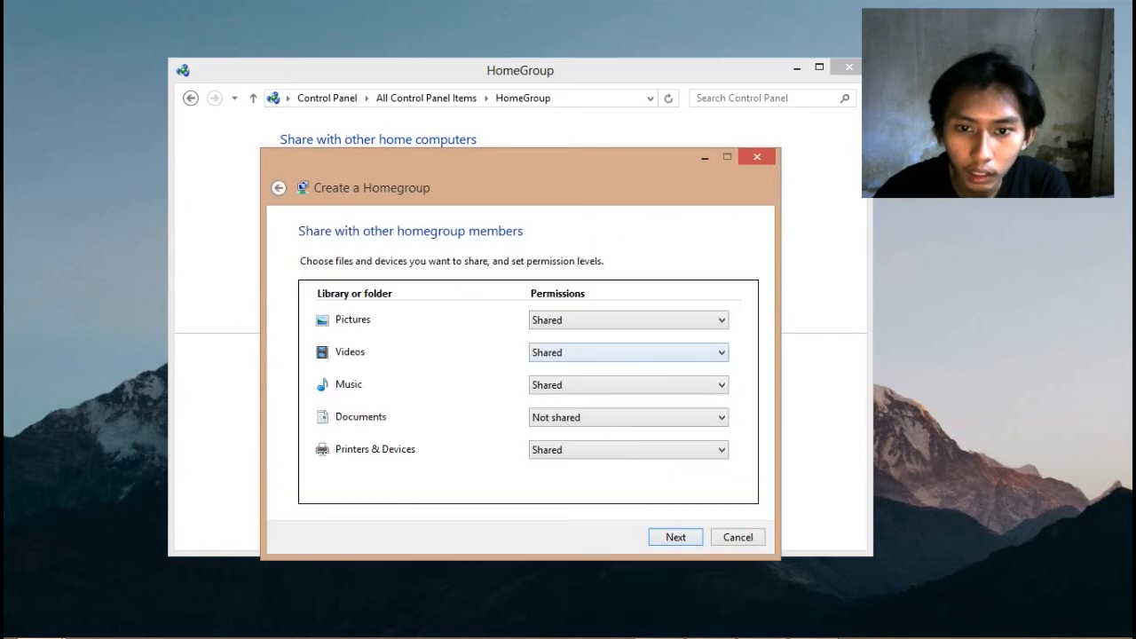
left_click_drag(590, 168, 580, 106)
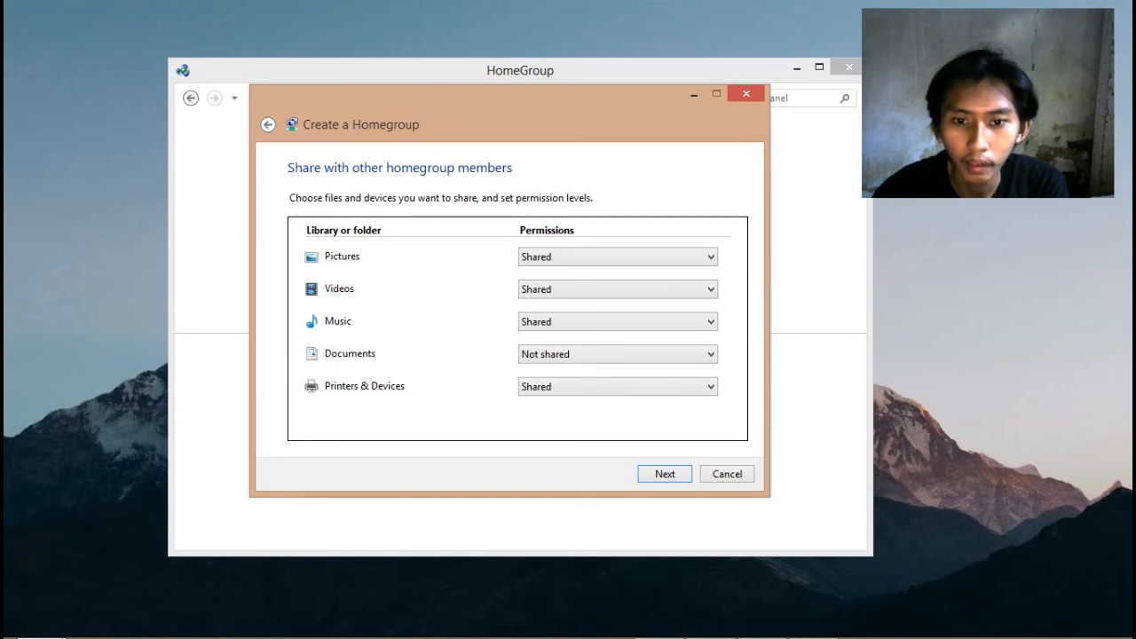
key("Return")
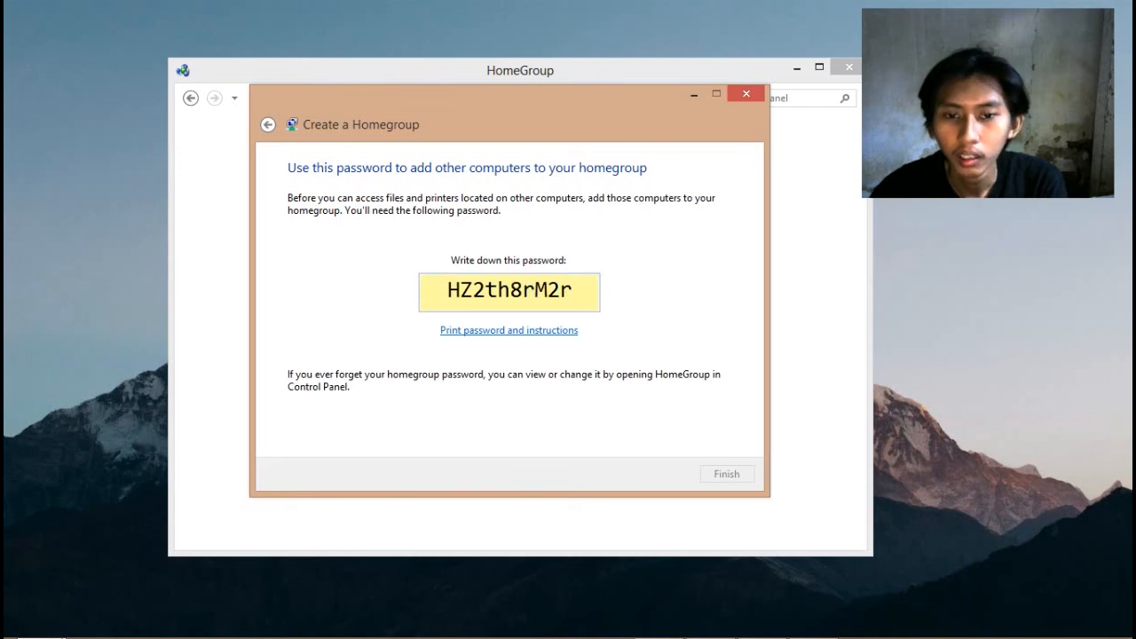
Select the generated homegroup password to note it, then finish the wizard
double_click(571, 290)
left_click(572, 289)
double_click(572, 290)
left_click_drag(448, 291, 461, 291)
left_click_drag(573, 290, 448, 290)
left_click(574, 291)
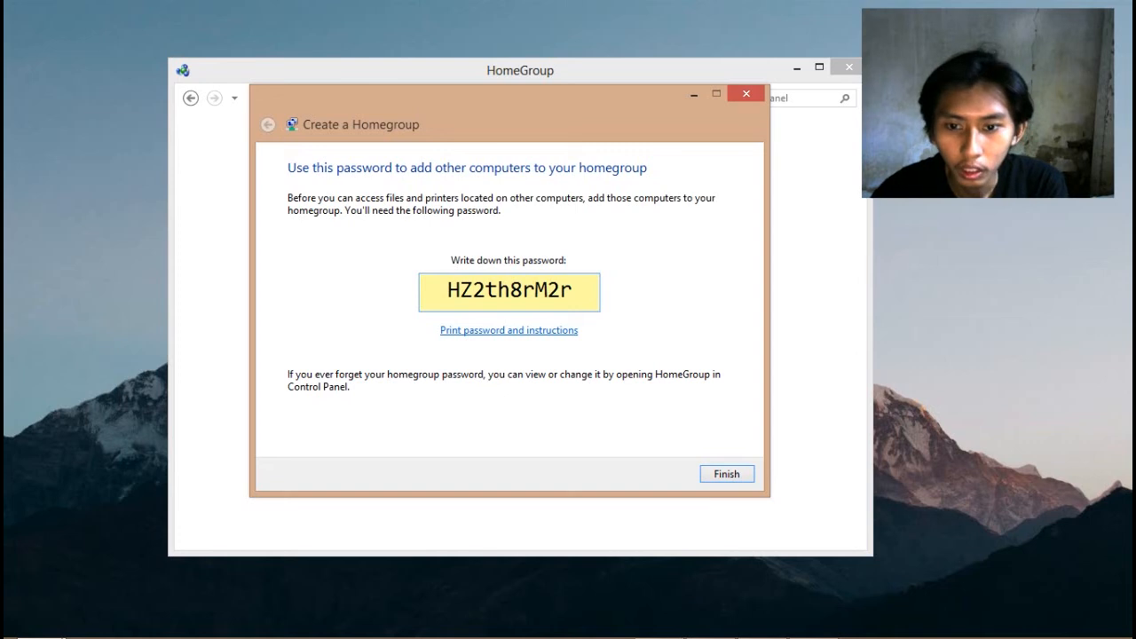
key("Return")
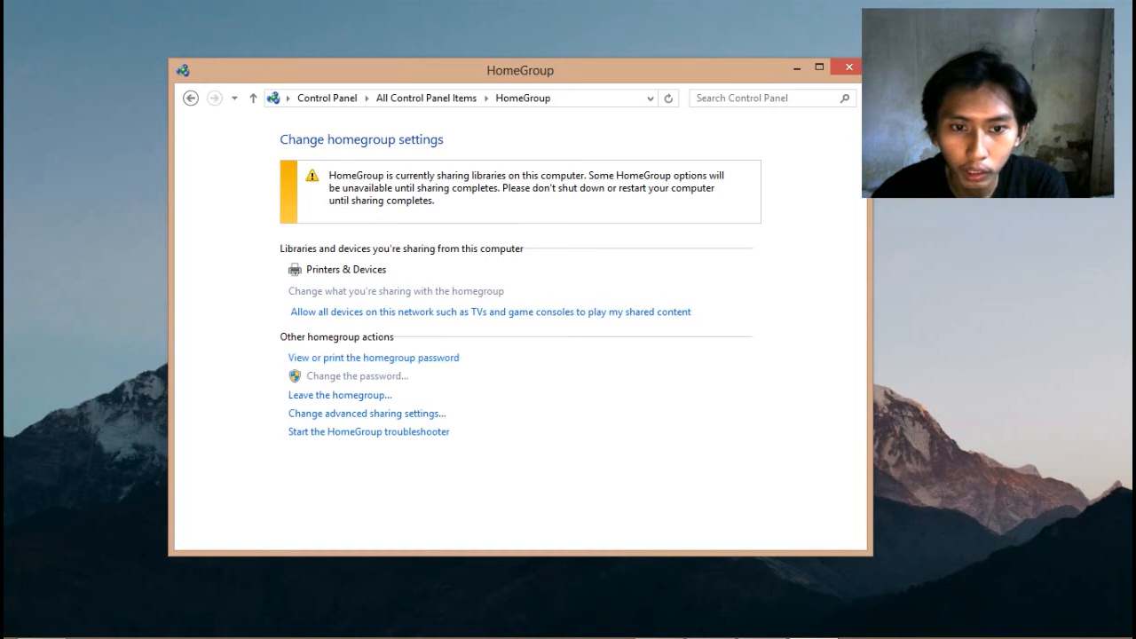
left_click(373, 358)
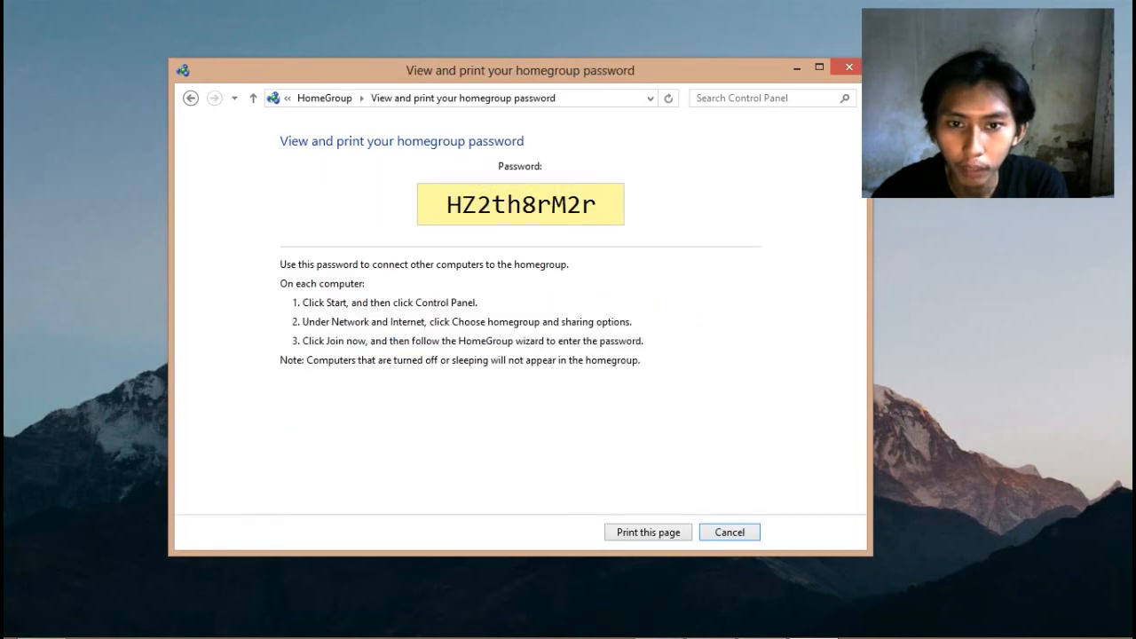
double_click(521, 205)
left_click(600, 205)
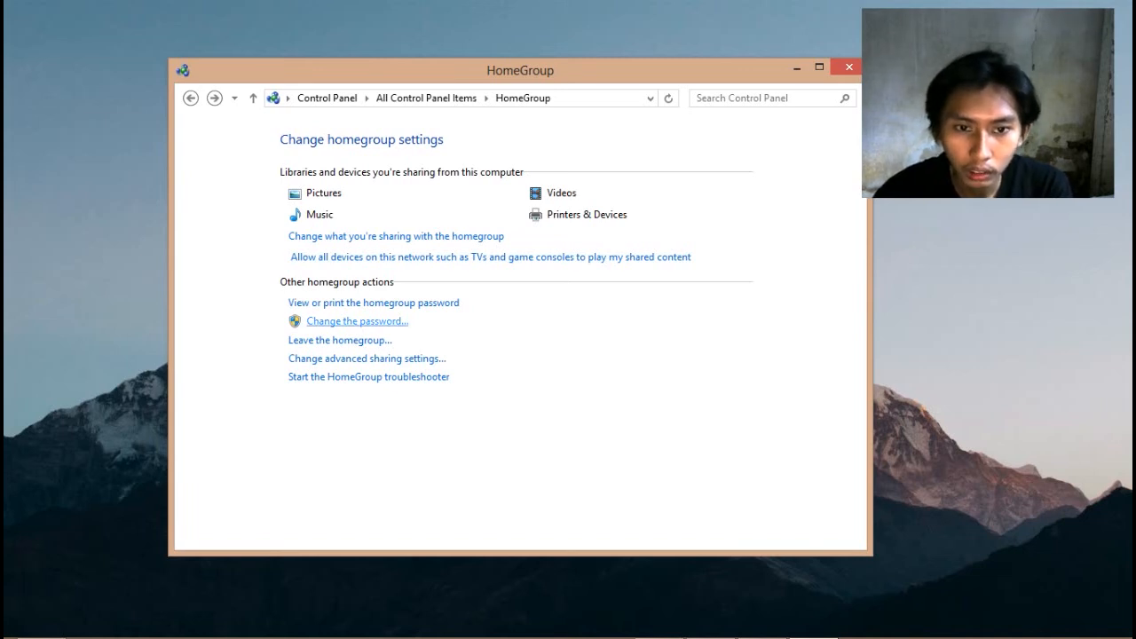
left_click(357, 322)
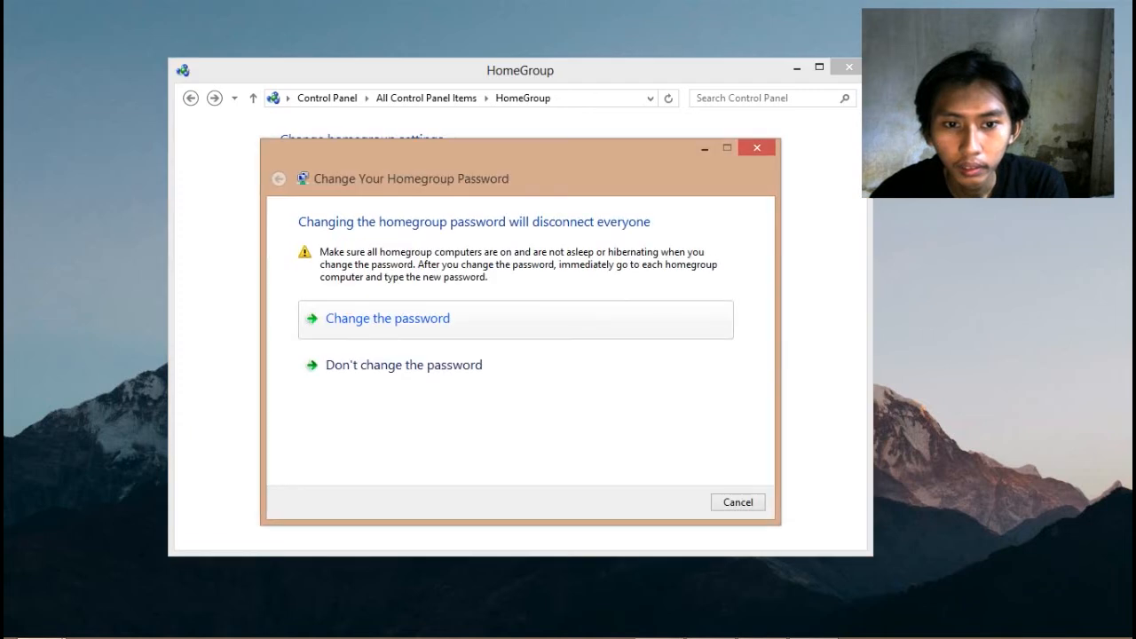
left_click(388, 319)
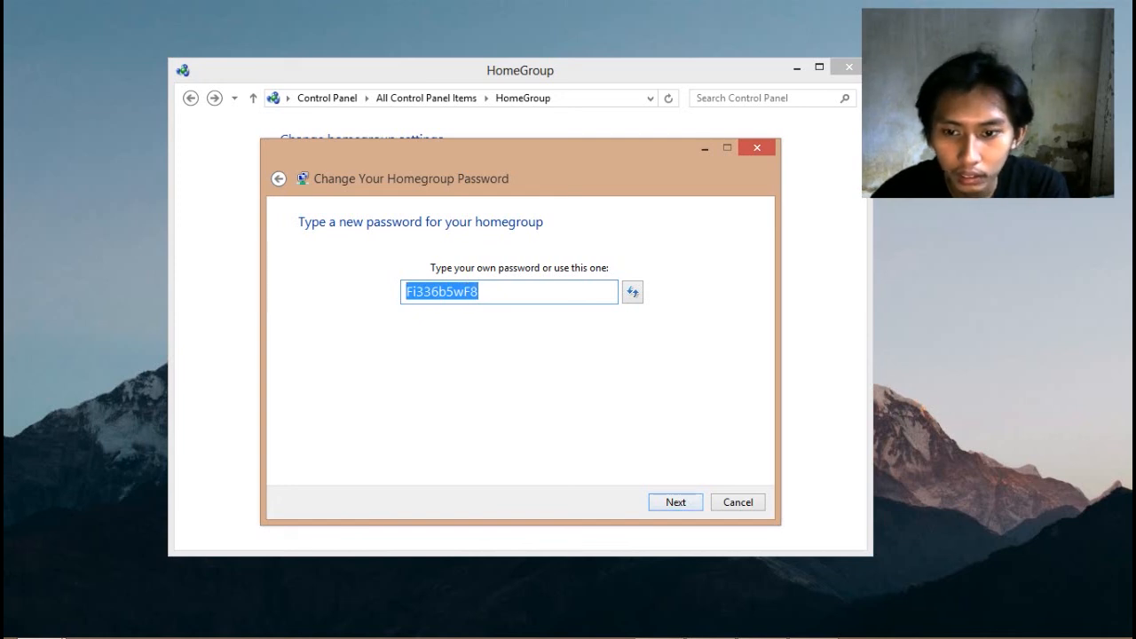
left_click(738, 503)
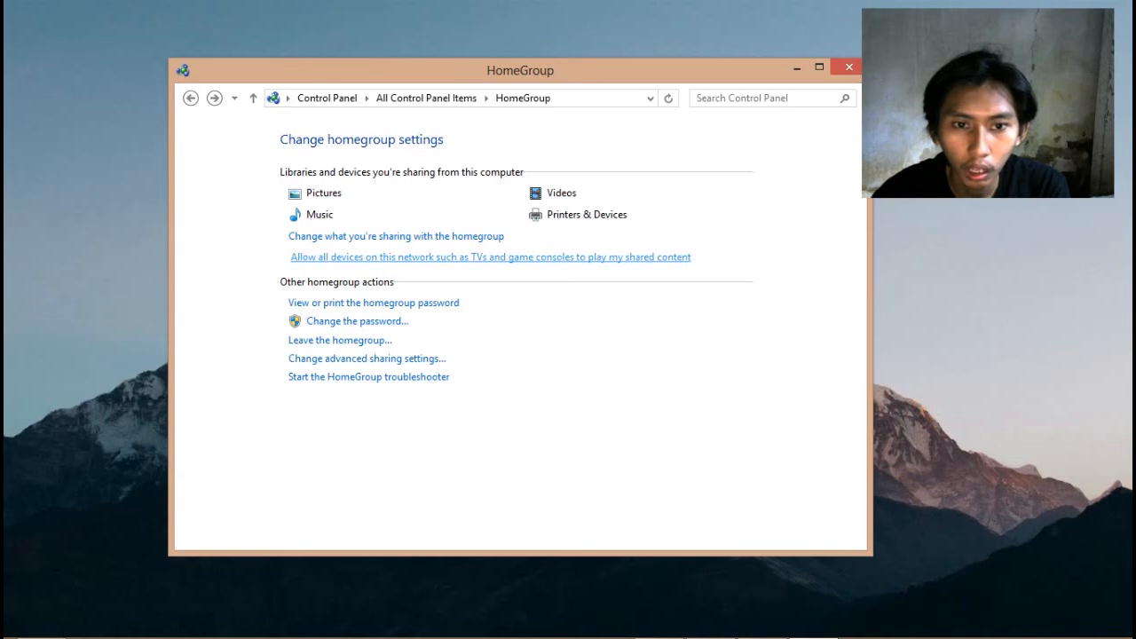
Toggle media streaming access for the Unknown Device, cancel the change, and close HomeGroup settings
left_click(491, 257)
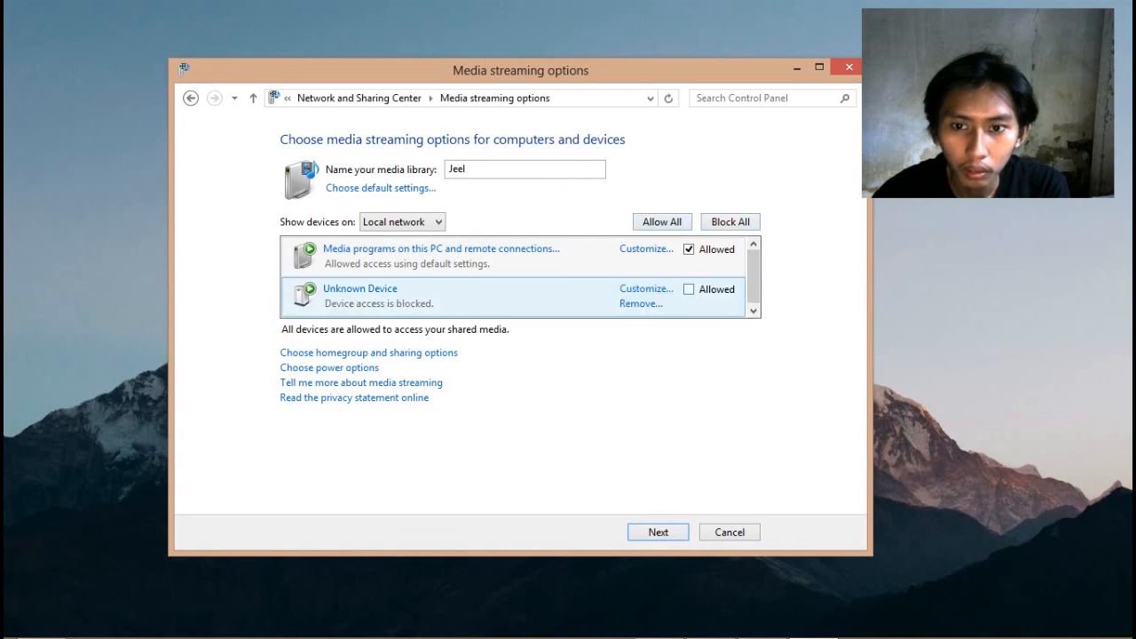
left_click(689, 289)
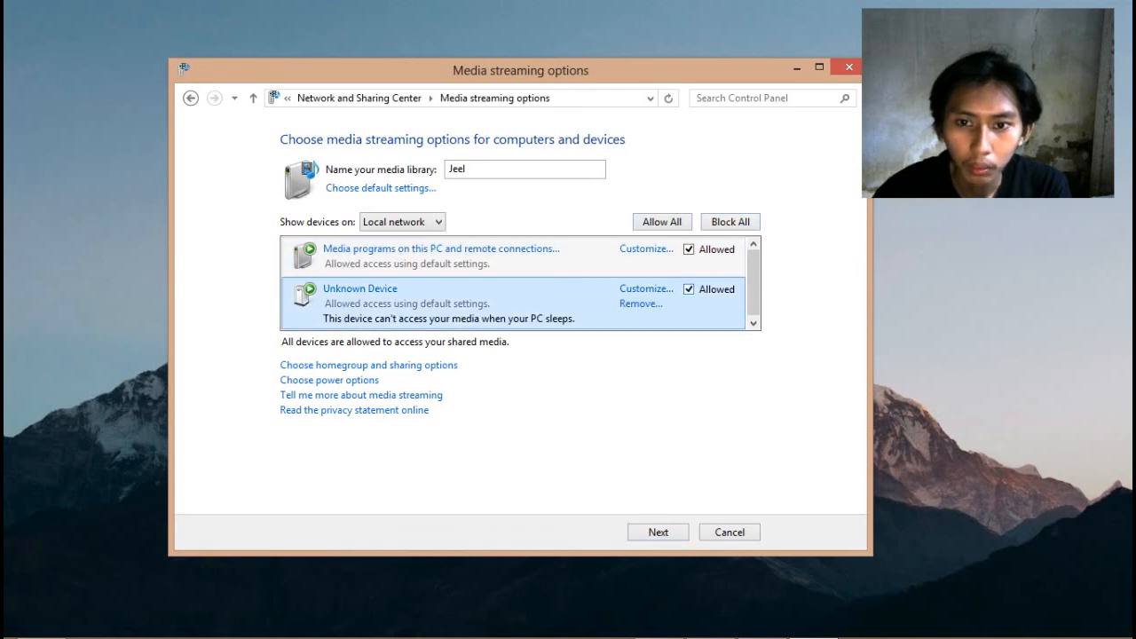
left_click(689, 289)
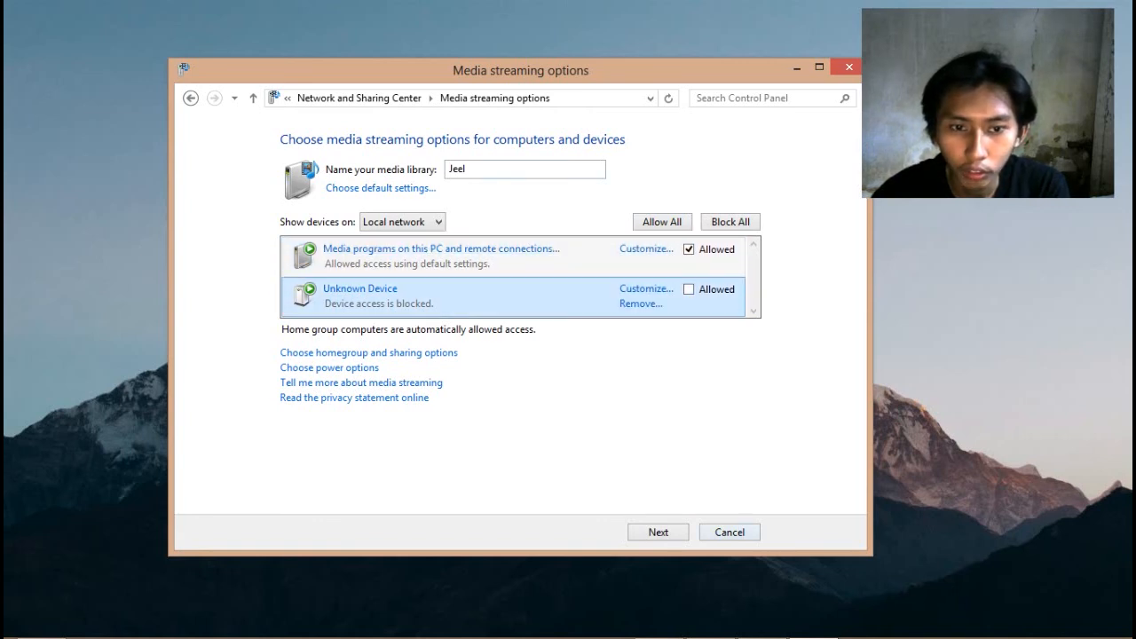
key("Escape")
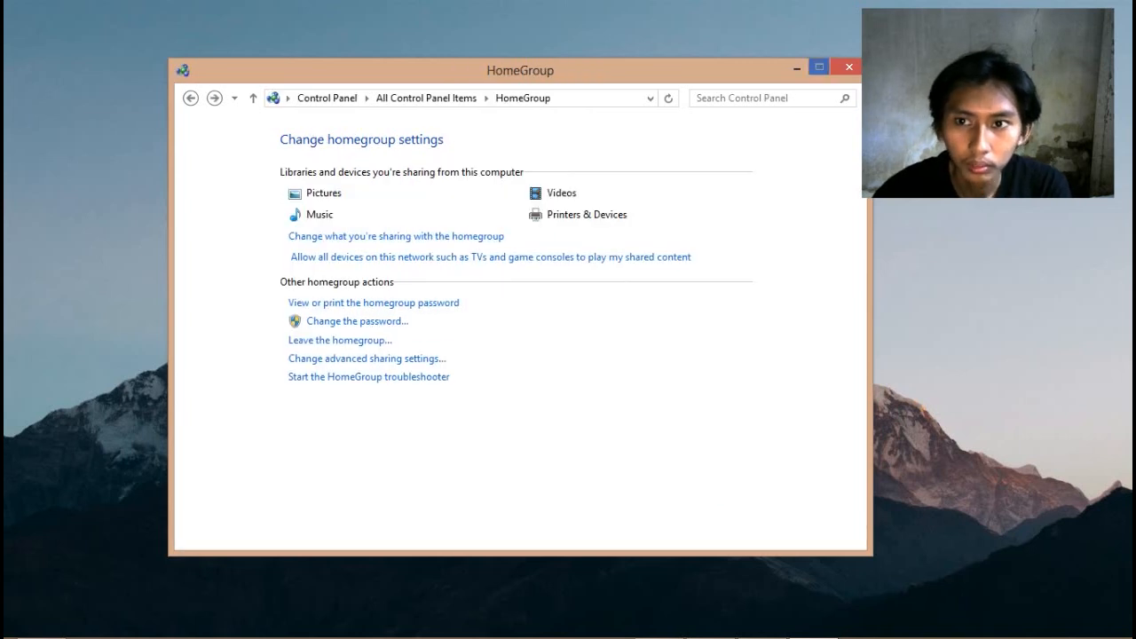
left_click(849, 68)
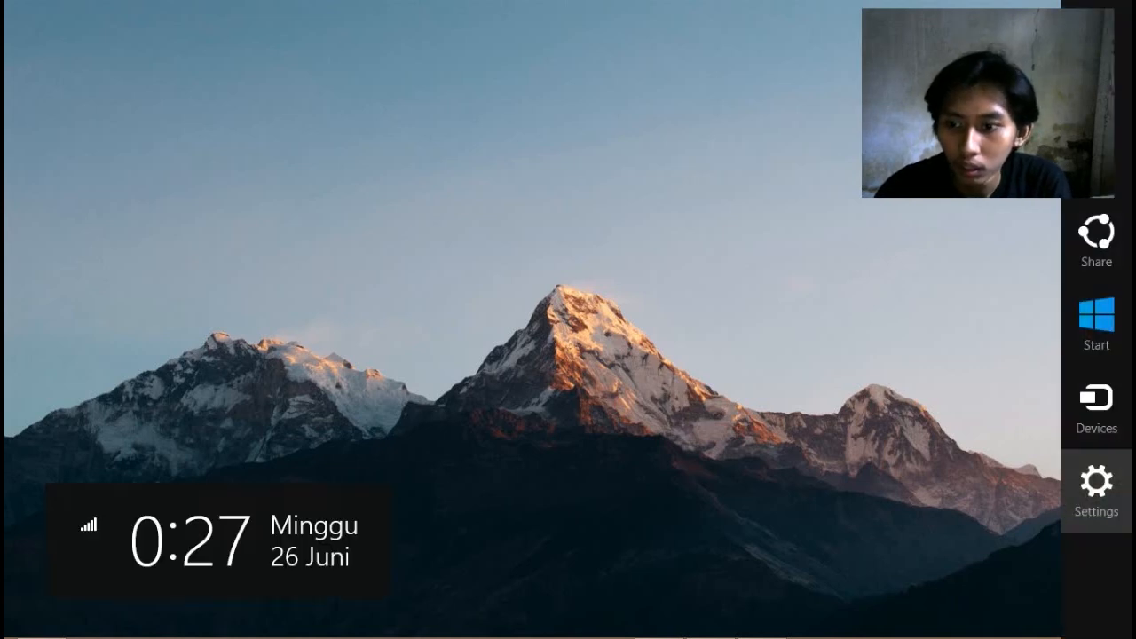
Open PC settings from the Settings charm and go to its HomeGroup page
left_click(1096, 484)
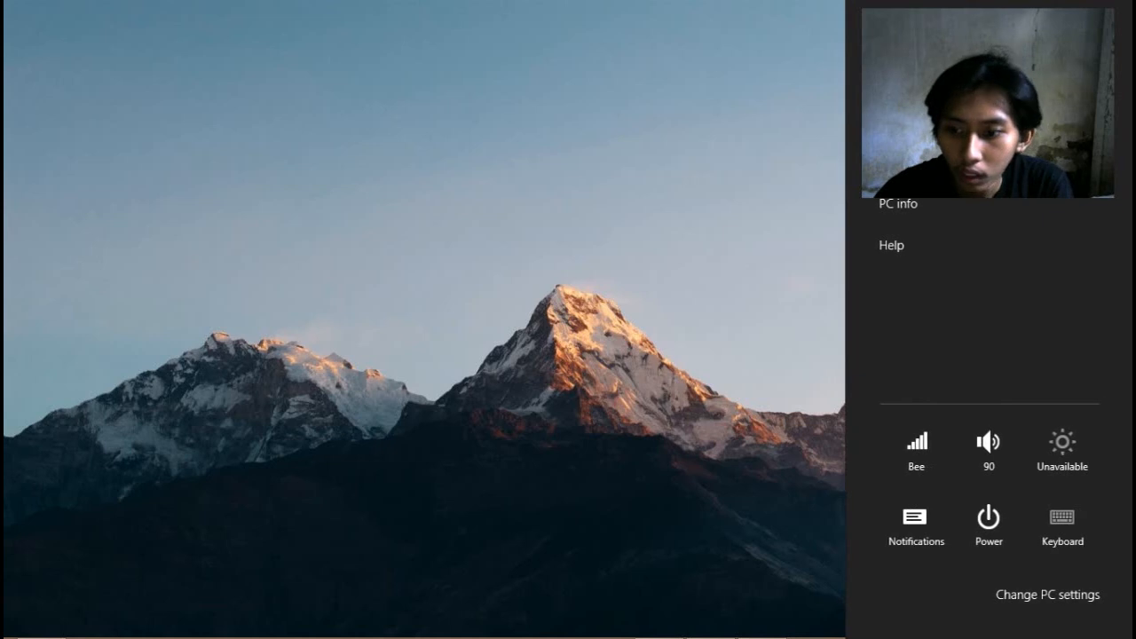
left_click(1048, 595)
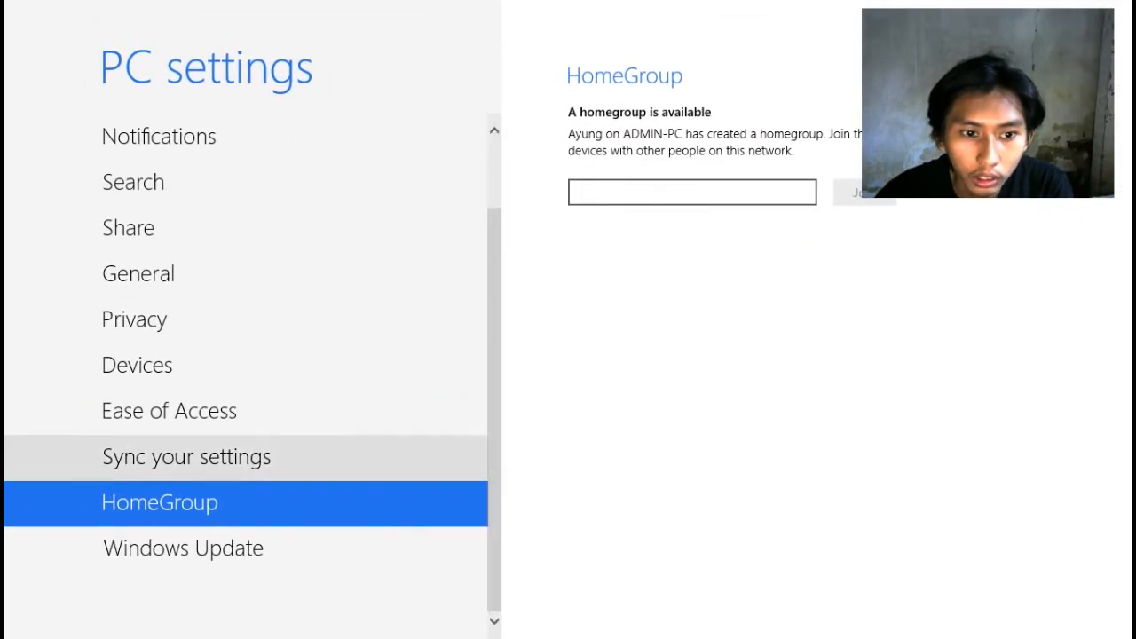
left_click_drag(494, 532, 494, 463)
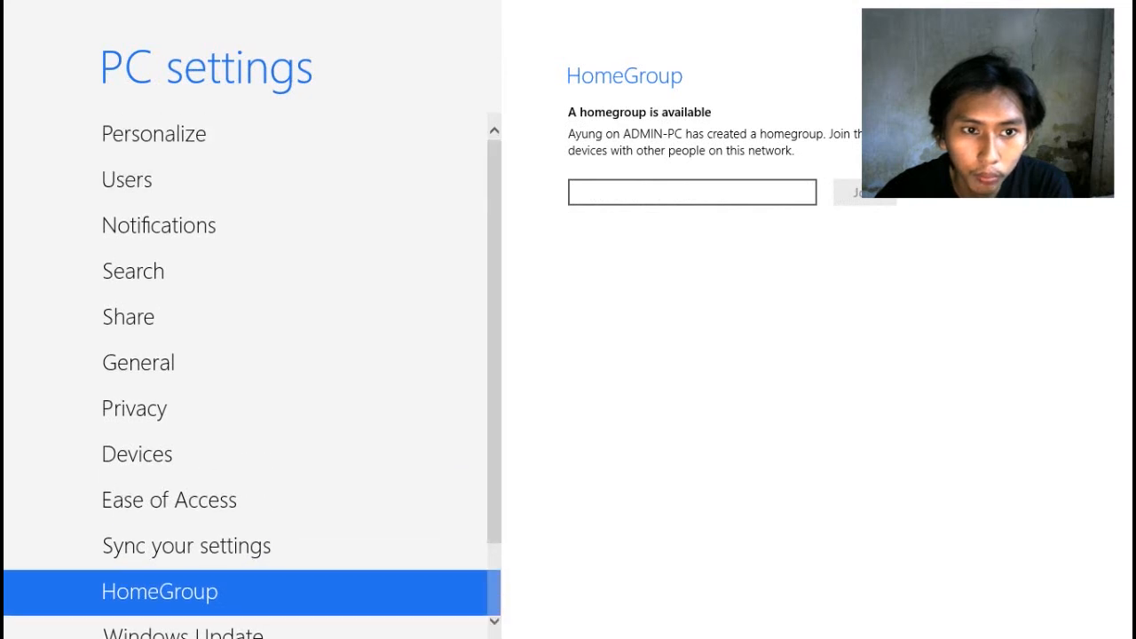
scroll(266, 443, "down", 2)
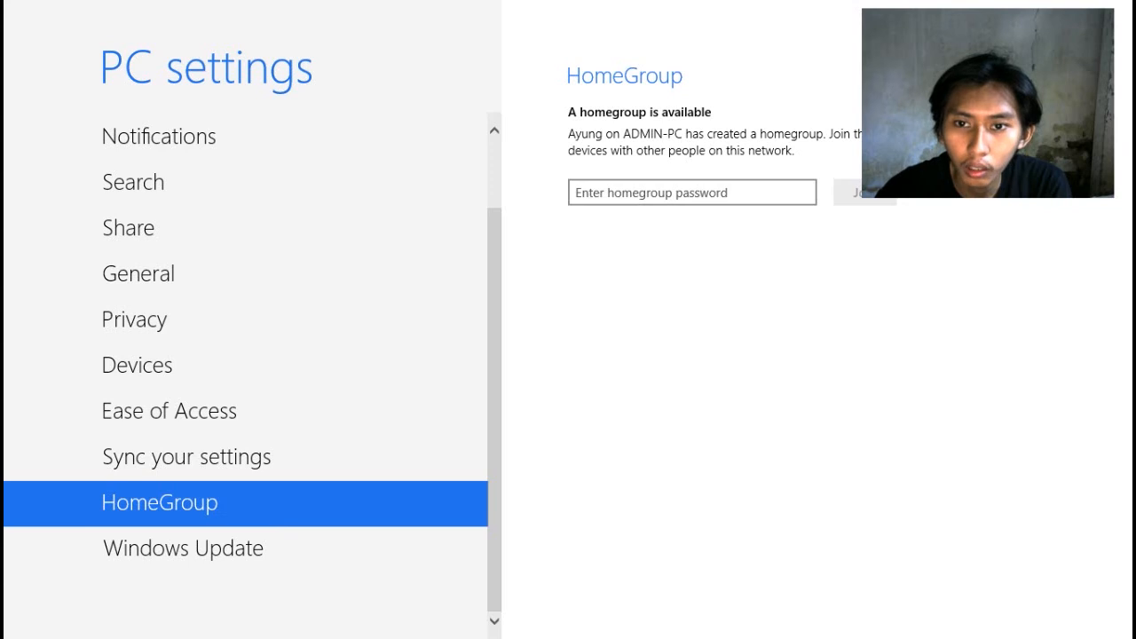
Enter the homegroup password, fixing a typo, and join the ADMIN-PC homegroup
left_click(692, 192)
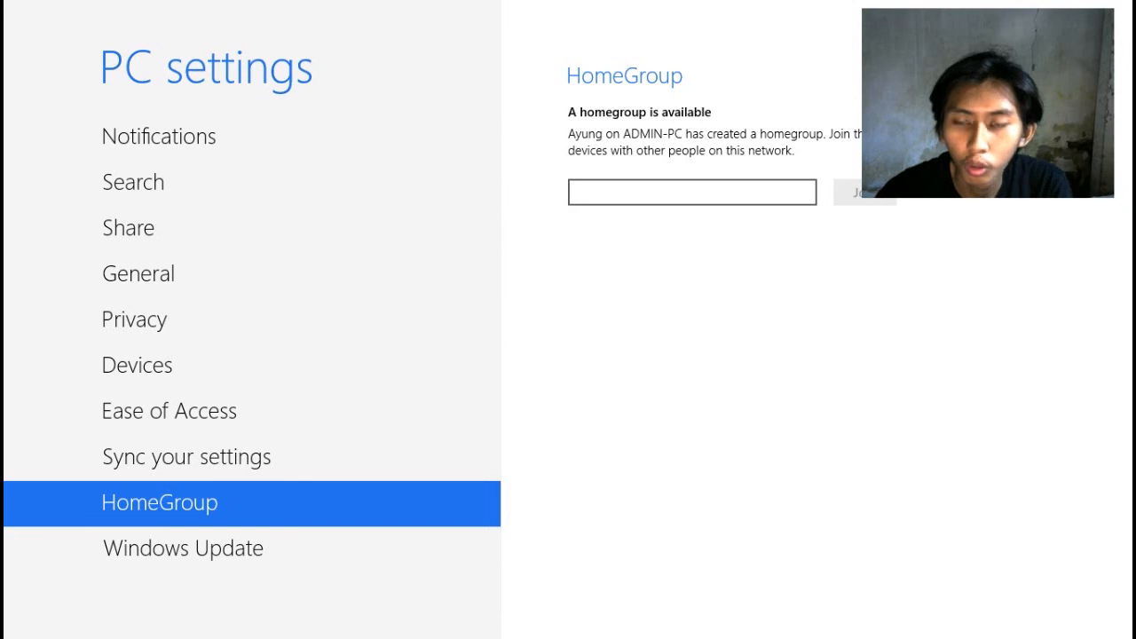
scroll(248, 355, "up", 1)
scroll(249, 355, "down", 1)
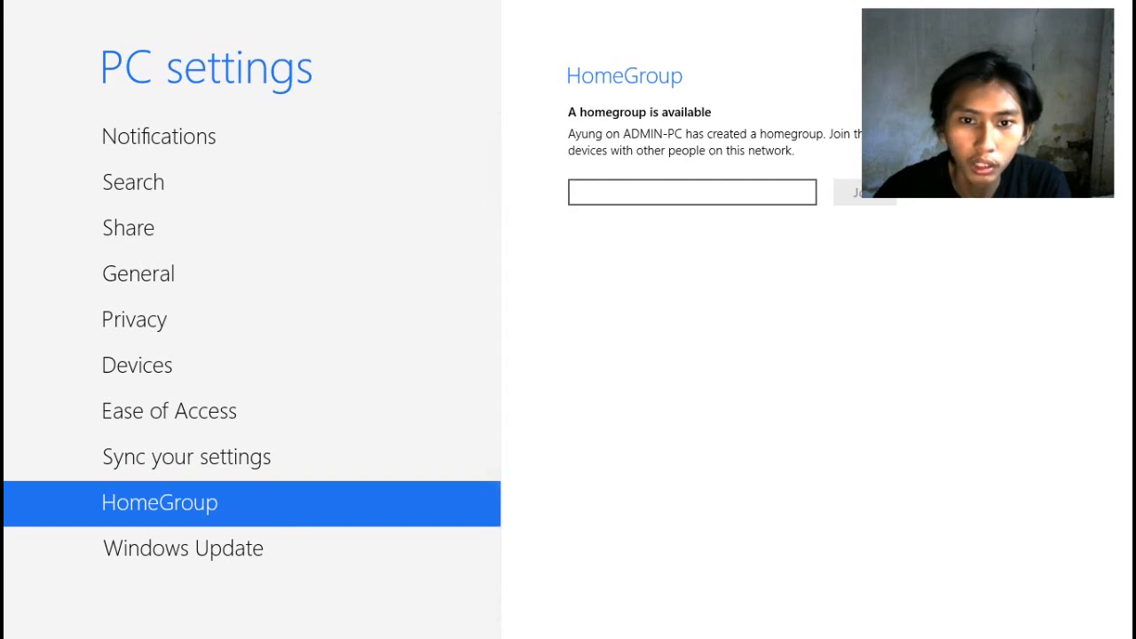
scroll(249, 355, "up", 1)
scroll(248, 356, "down", 1)
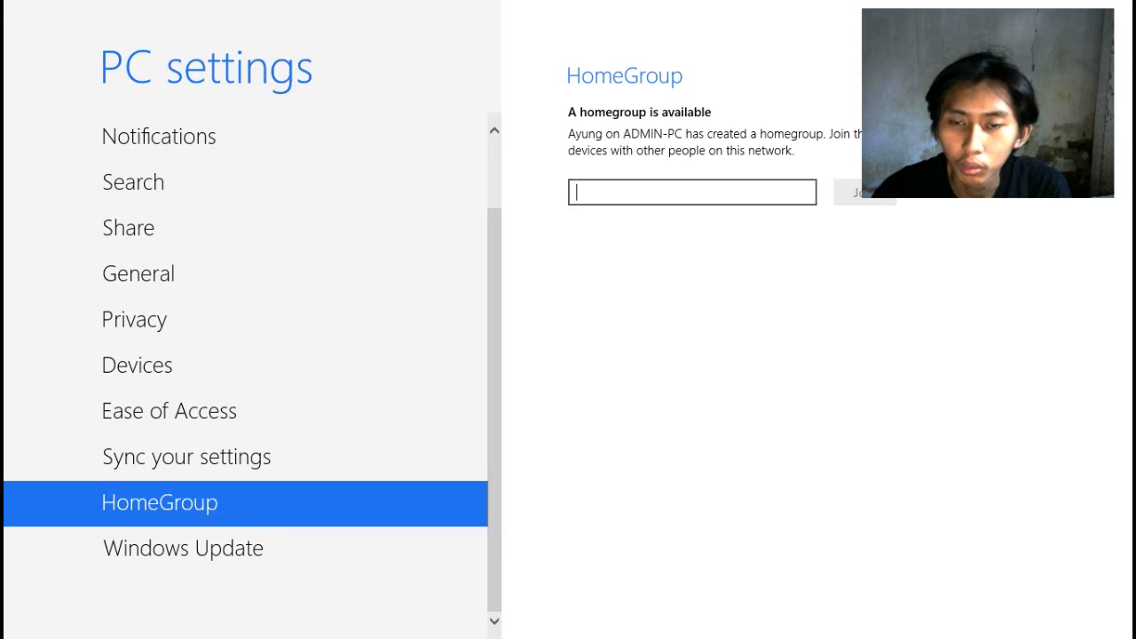
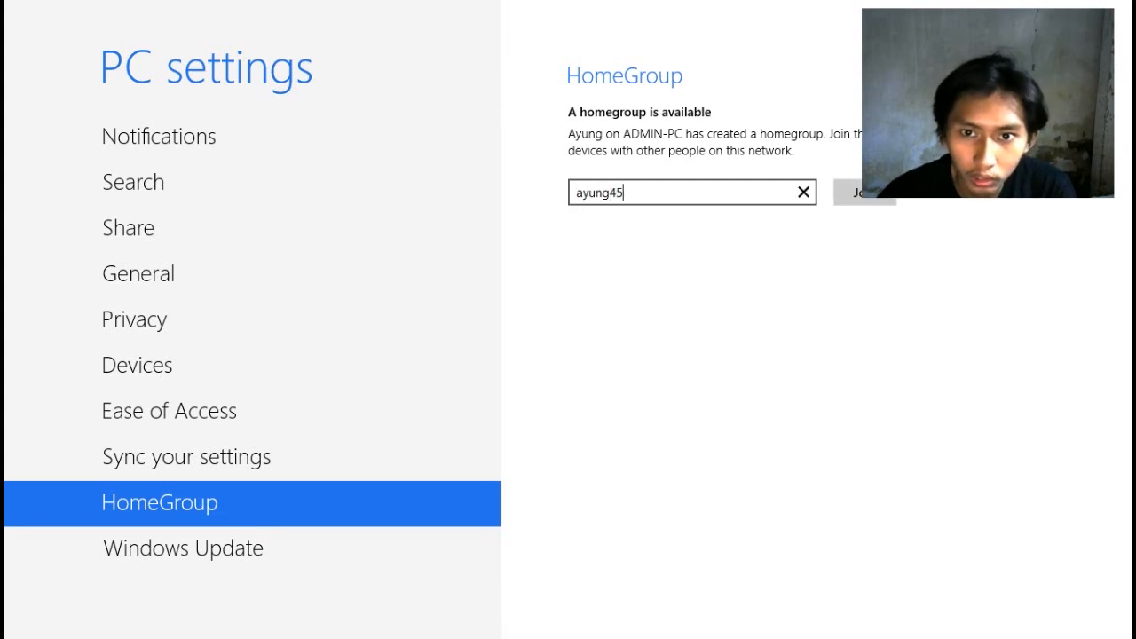
key("Return")
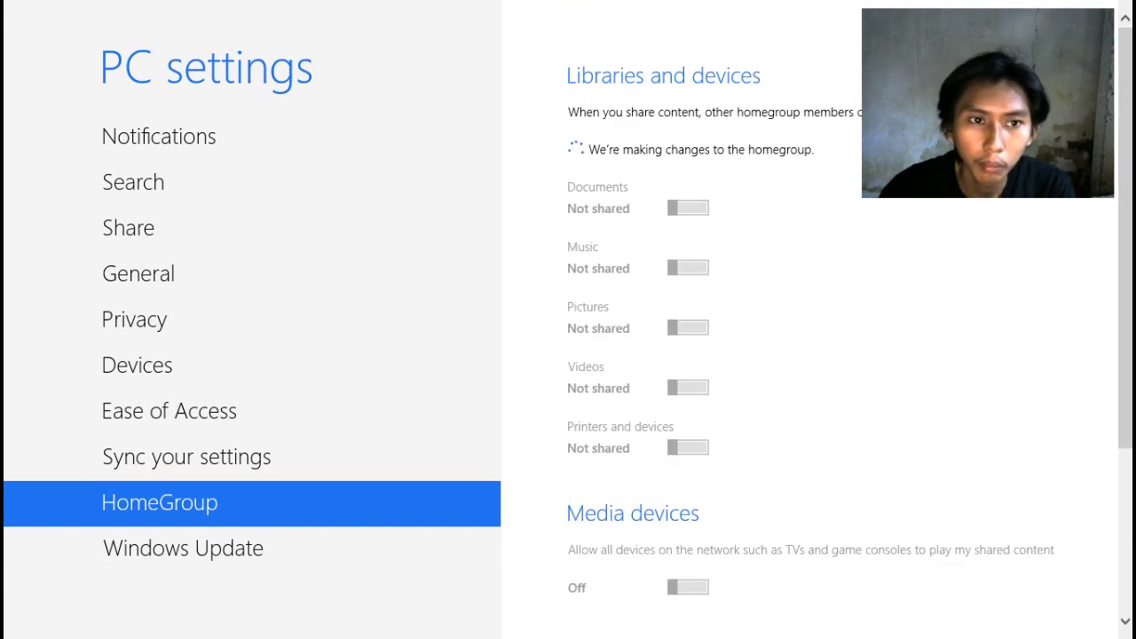
Browse Homegroup in File Explorer to ADMIN-PC's shared Music, Pictures and Videos, then advance the slide
left_click(2, 2)
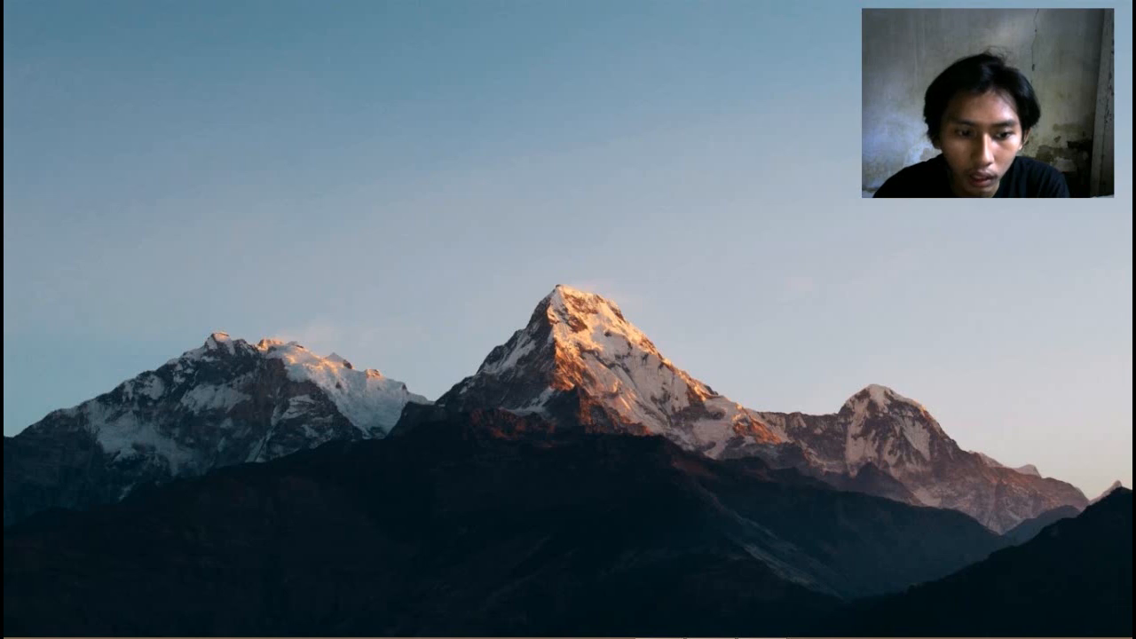
left_click(41, 622)
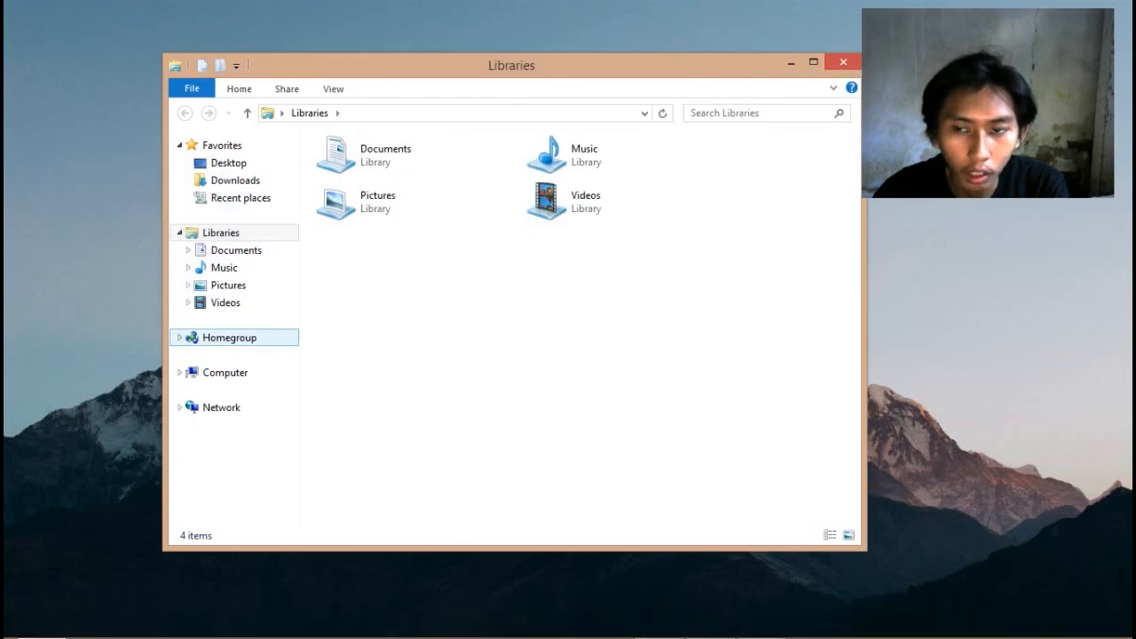
left_click(229, 338)
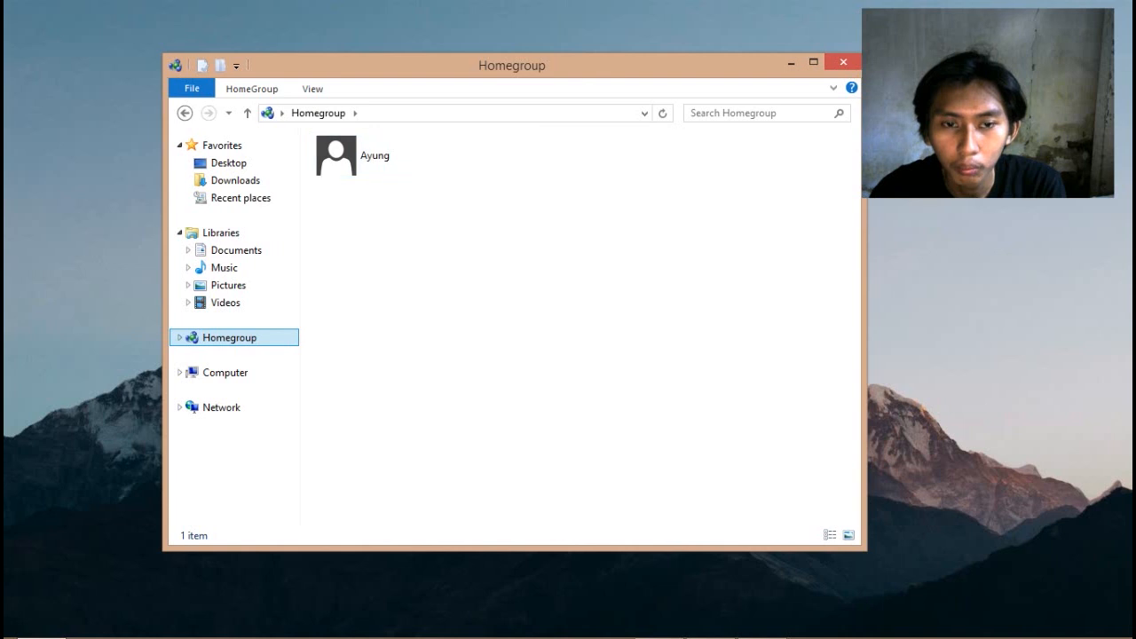
left_click(417, 156)
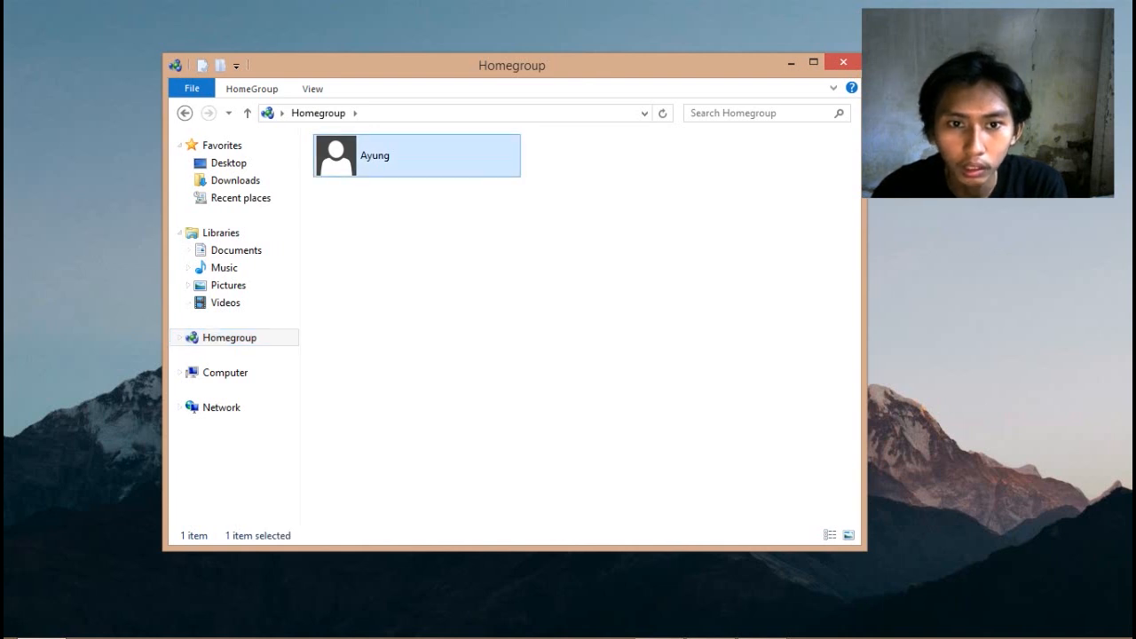
key("Return")
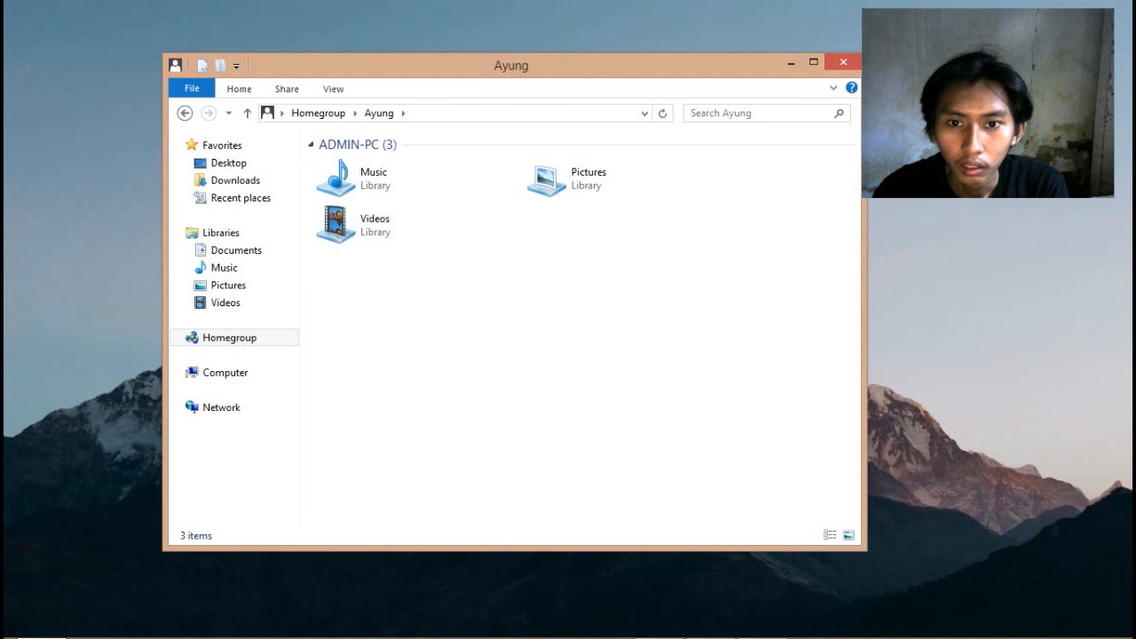
key("ctrl+a")
left_click(622, 266)
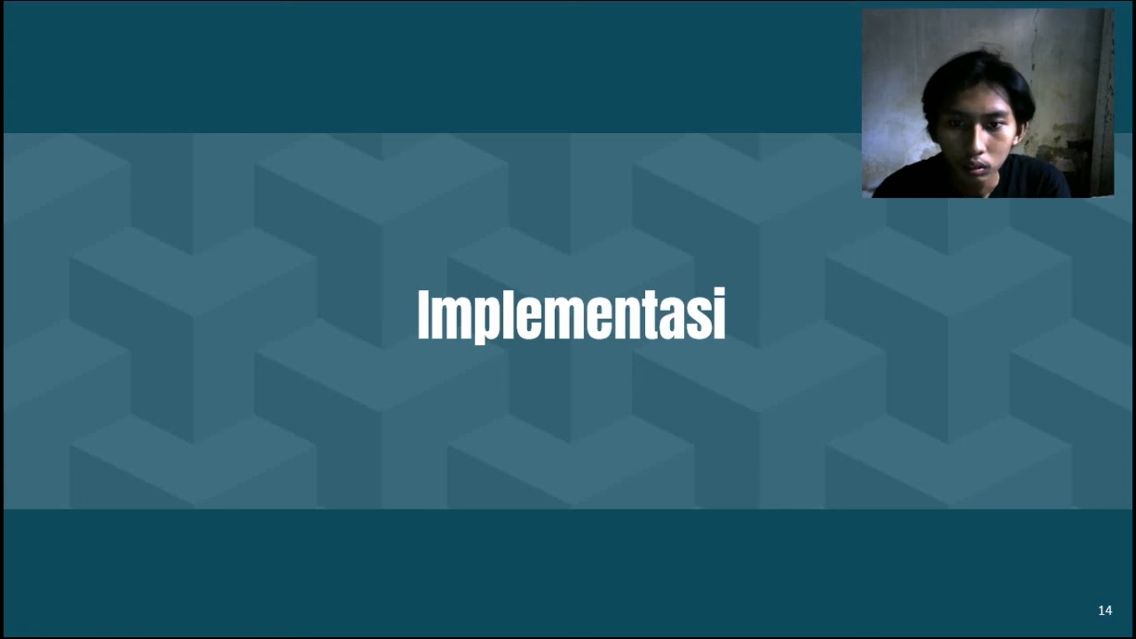
key("Right")
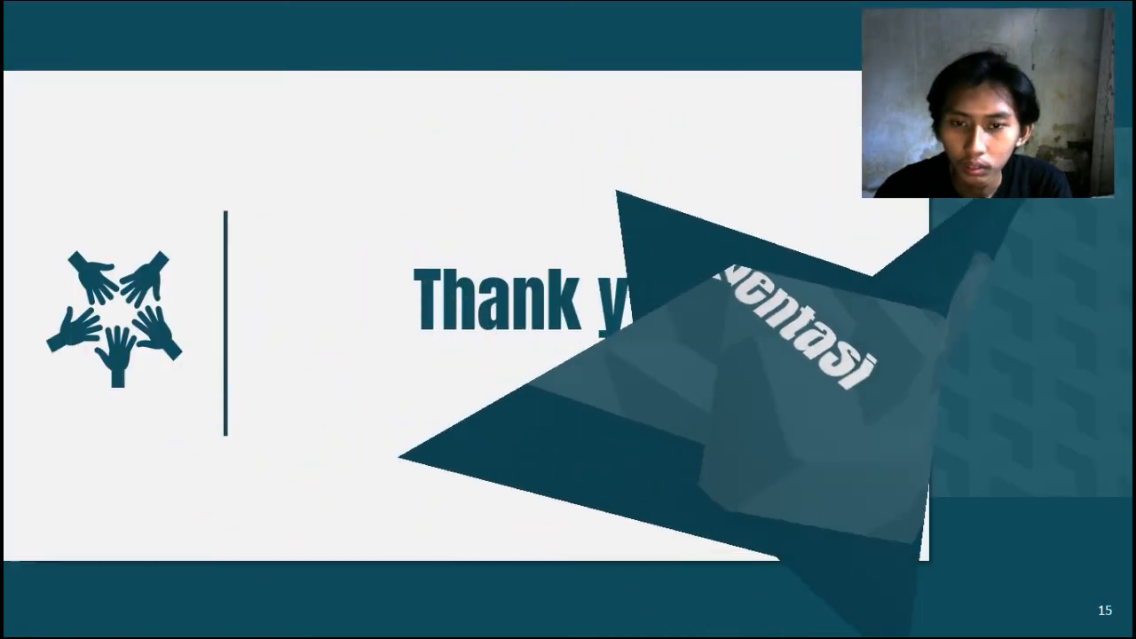